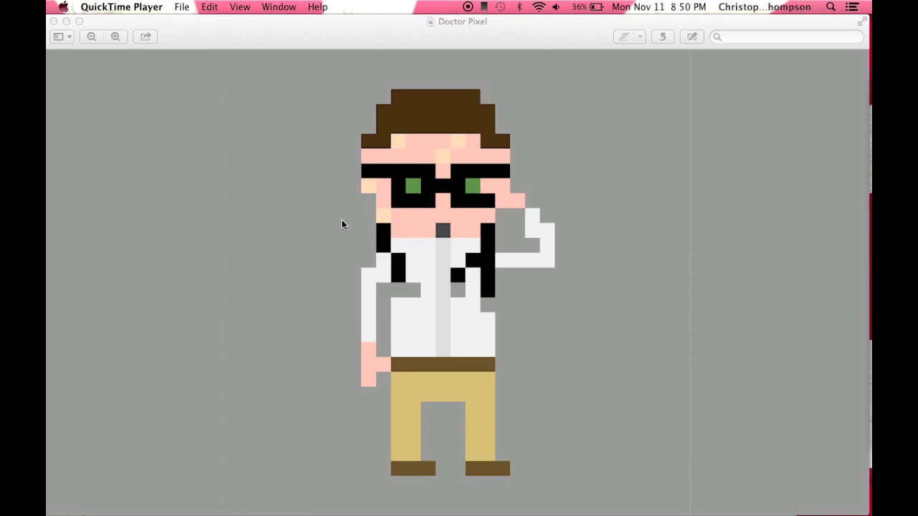
Step: In Chrome, open the wjoy project page from the search results
key("super+Tab")
key("super+Tab")
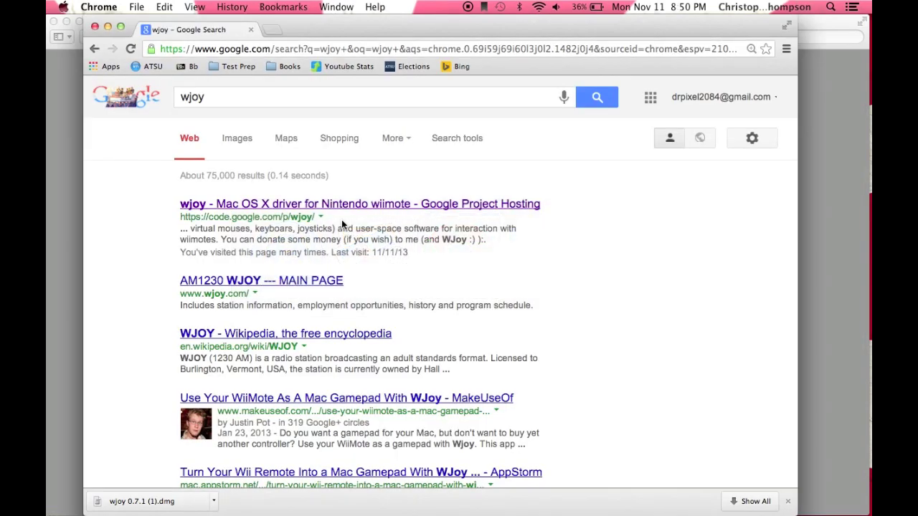
left_click(787, 502)
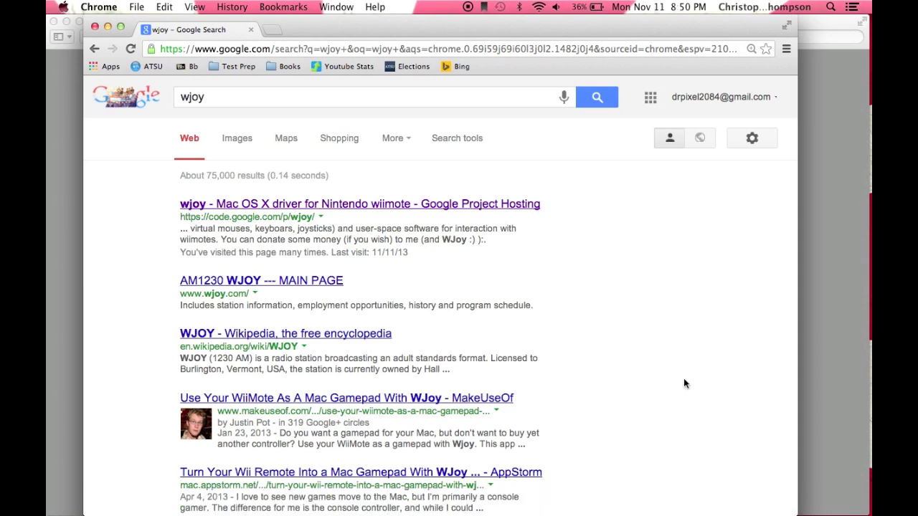
left_click(182, 96)
left_click(229, 205)
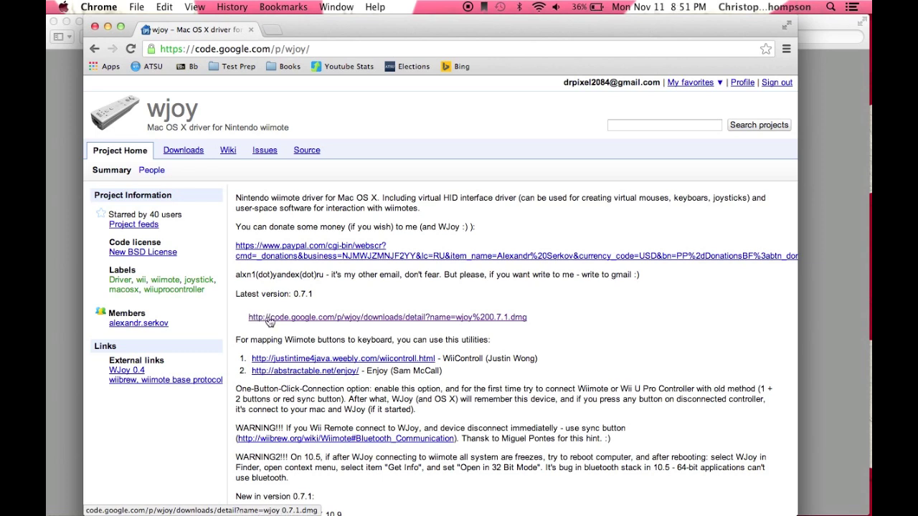
Step: Download the wjoy 0.7.1 .dmg and open it from the download bar
left_click(284, 317)
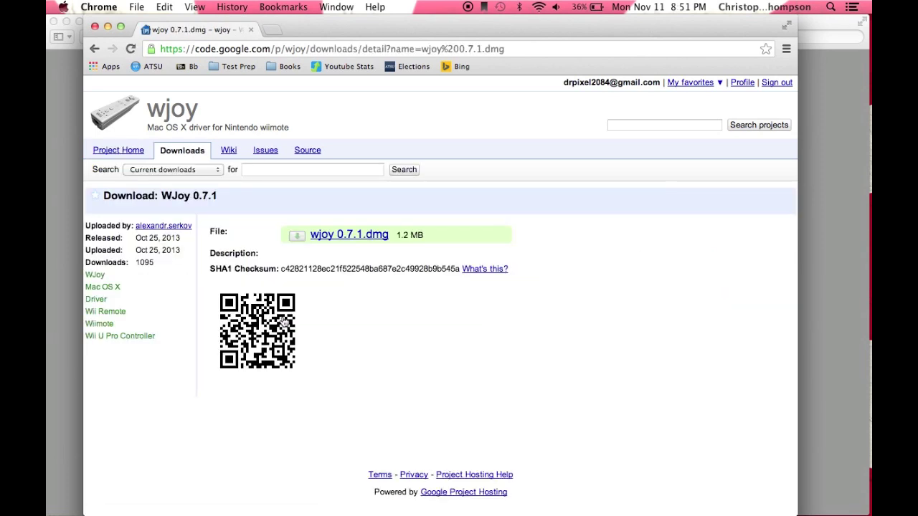
left_click(357, 237)
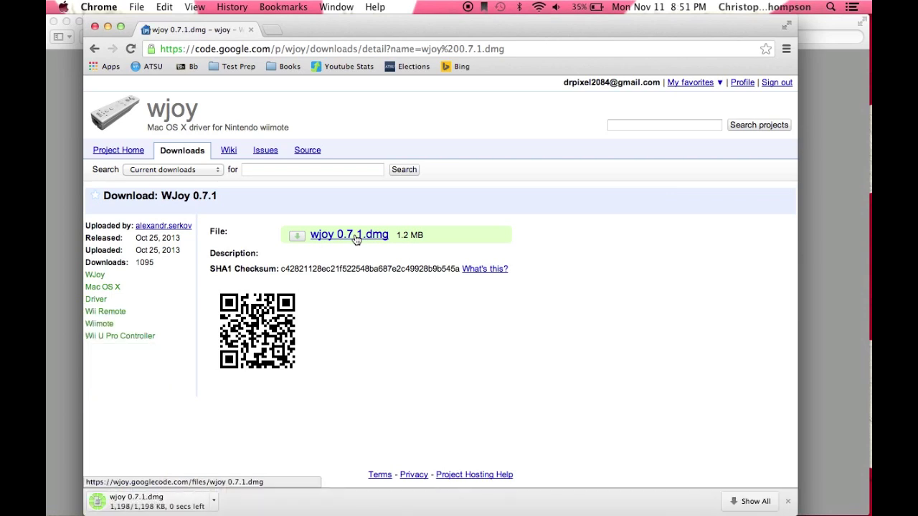
left_click(119, 505)
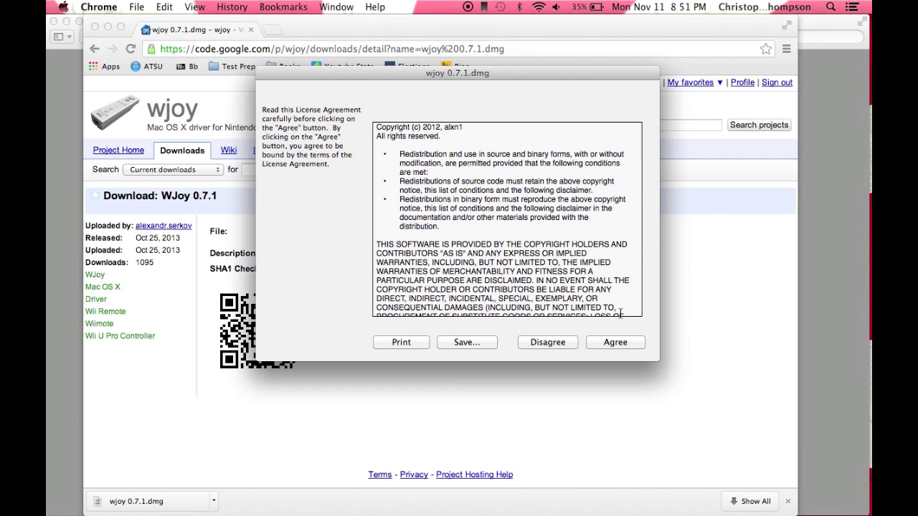
Step: Agree to the WJoy license, copy WJoy into Applications, and close the disk image window
left_click(615, 343)
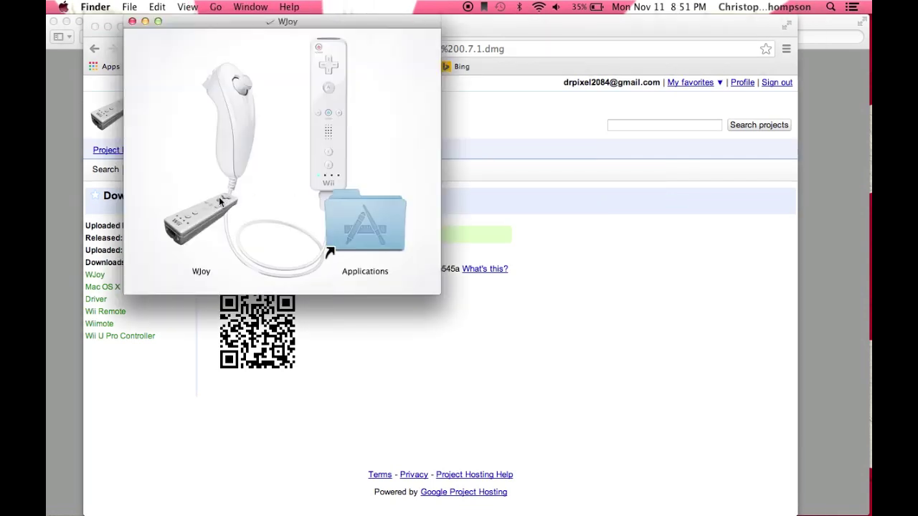
mouse_move(205, 223)
left_mouse_down()
mouse_move(255, 233)
mouse_move(215, 222)
left_mouse_up()
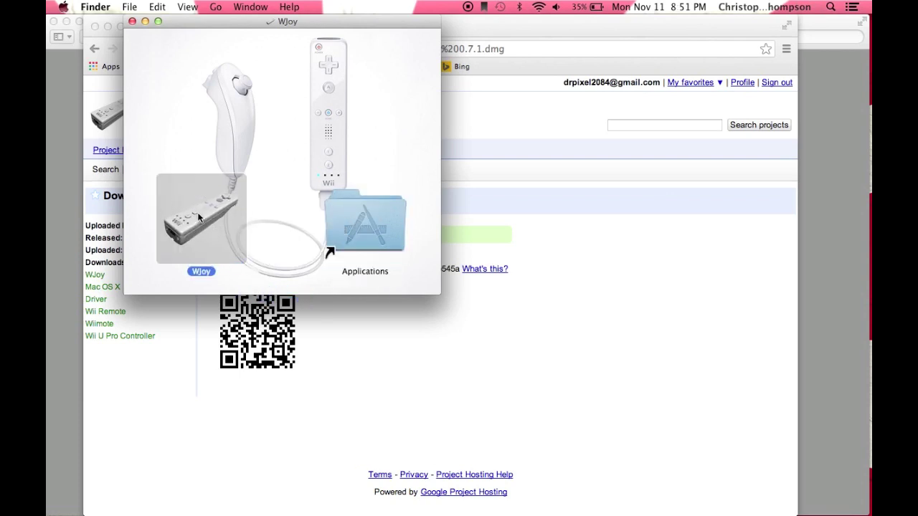
left_click(132, 21)
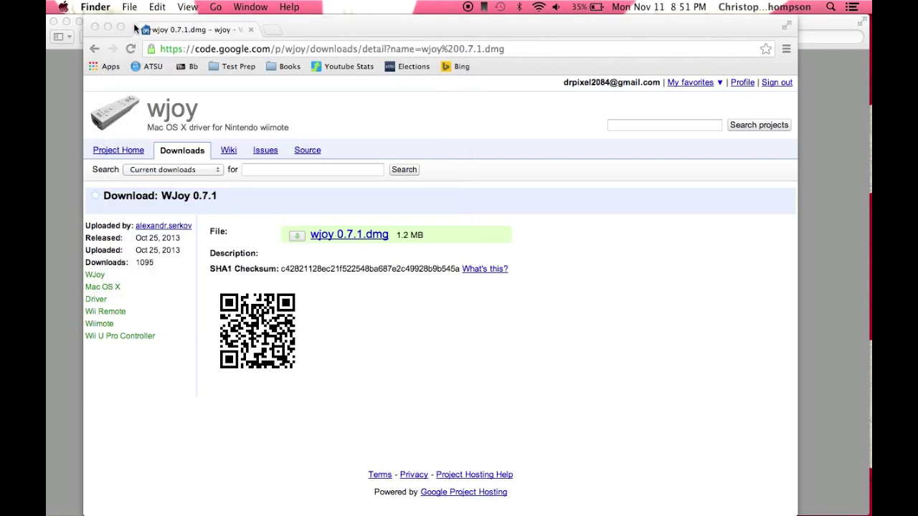
Step: Launch WJoy from a Spotlight search for 'wjoy', then dismiss Spotlight
key("super+space")
type("qui")
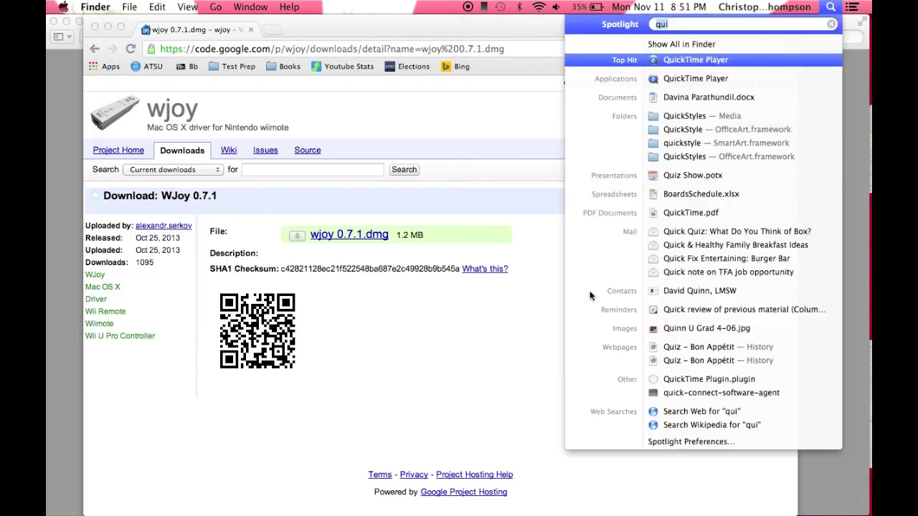
type("wjoy")
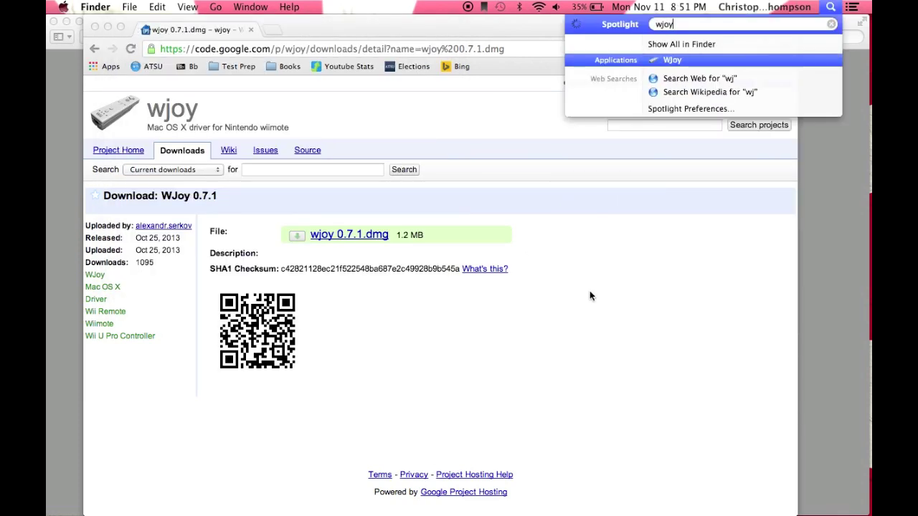
left_click(673, 60)
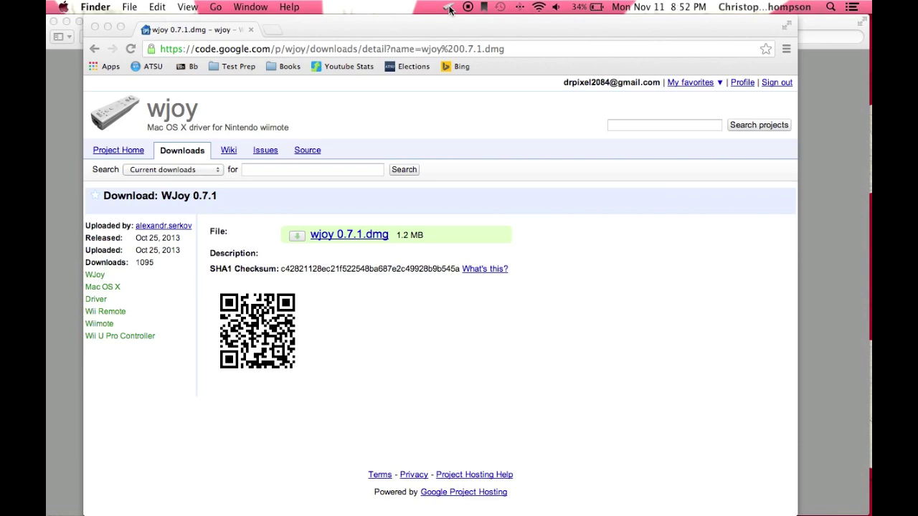
key("super+space")
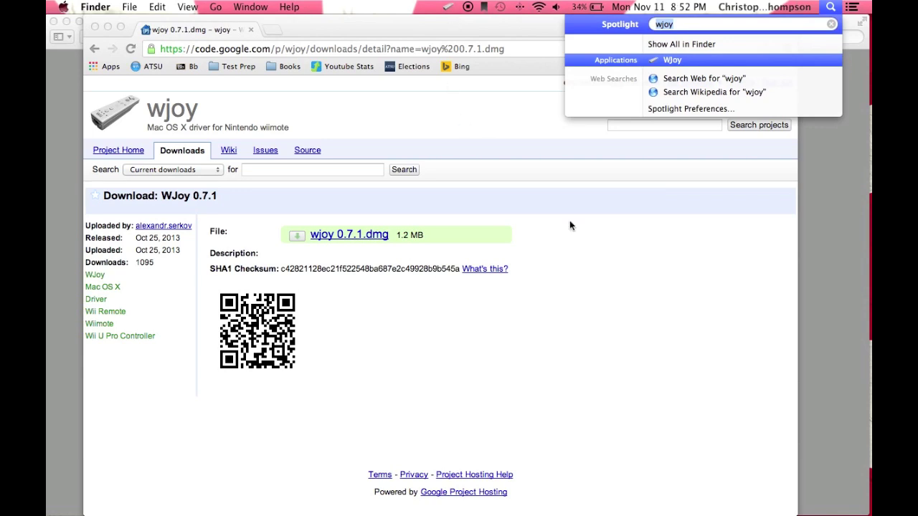
key("Escape")
key("super+Tab")
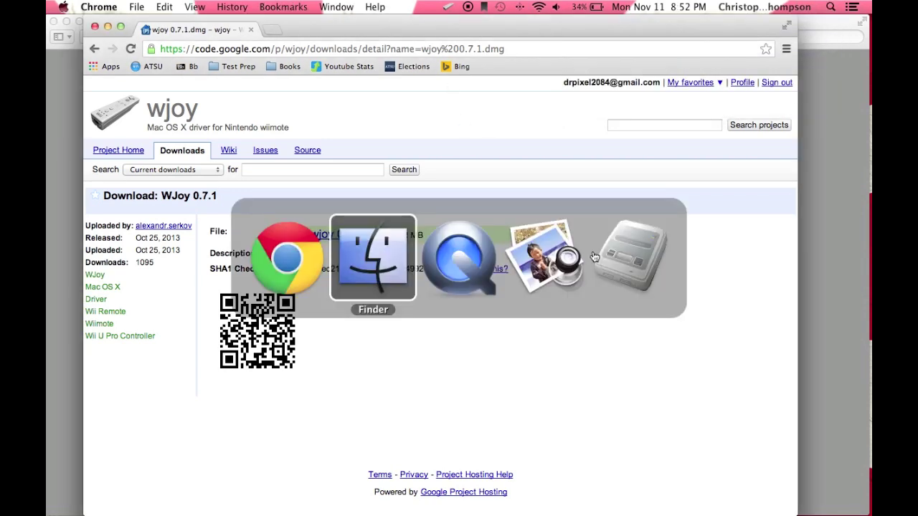
Step: Open Snes9x's Configure Controllers and map the Player 1 left, up, right and down directions
key("Tab")
key("Tab")
key("Tab")
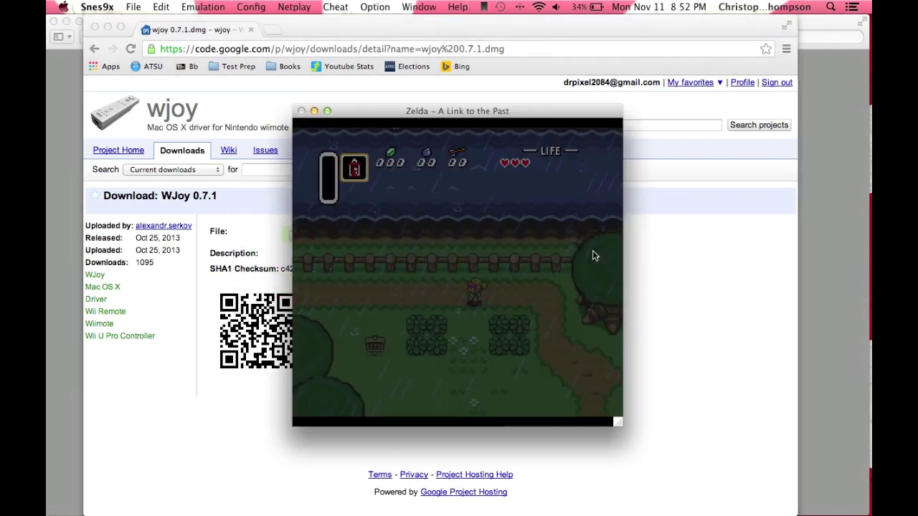
left_click(251, 7)
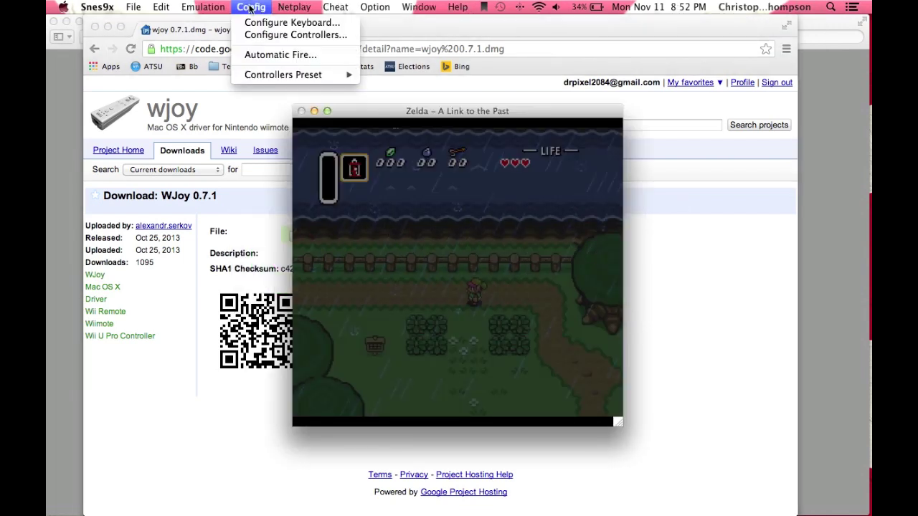
left_click(257, 34)
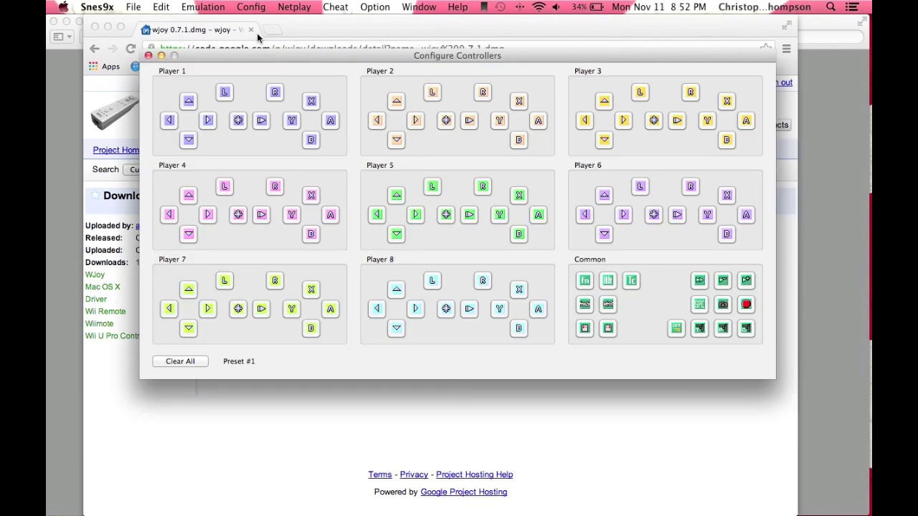
left_click(169, 120)
left_click(189, 101)
left_click(207, 120)
left_click(189, 140)
Step: Map Player 1 L, R, Select, Start, Y, X, A and B, then close the settings
left_click(225, 93)
left_click(274, 93)
left_click(238, 121)
left_click(261, 121)
left_click(292, 120)
left_click(312, 101)
left_click(330, 120)
left_click(311, 140)
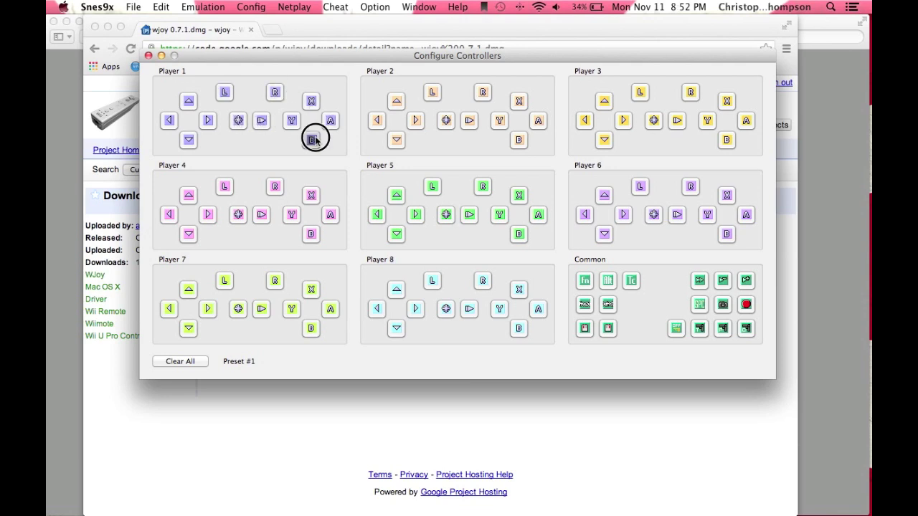
left_click(148, 57)
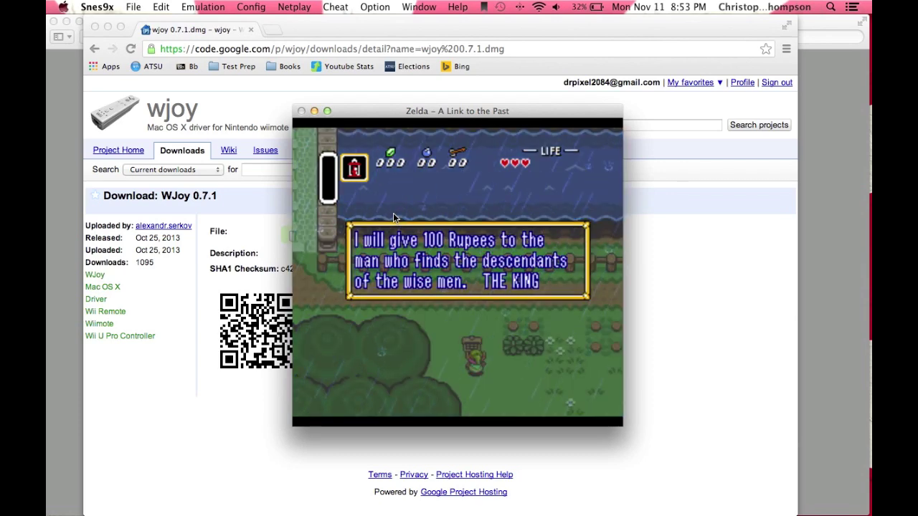
Step: Dismiss Zelda's on-screen dialogue and switch back to the Doctor Pixel image in Preview
key("Return")
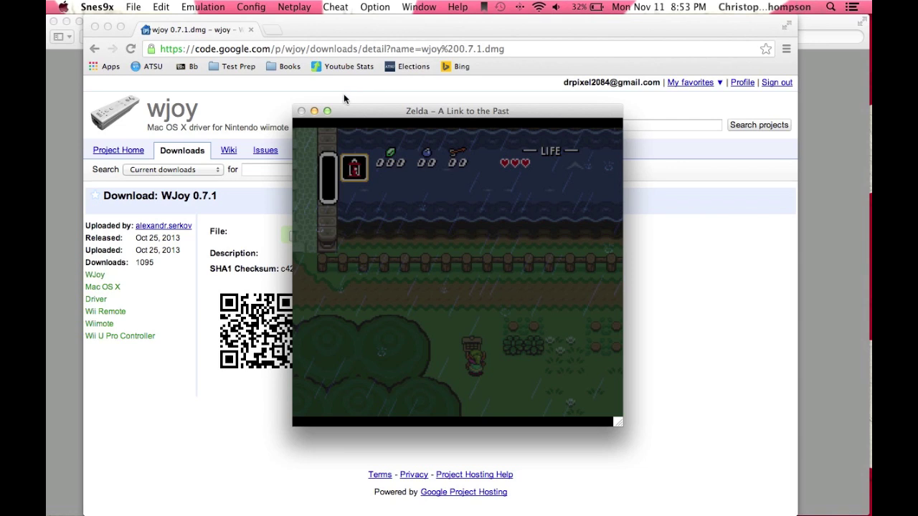
key("super+Tab")
key("Tab")
key("Tab")
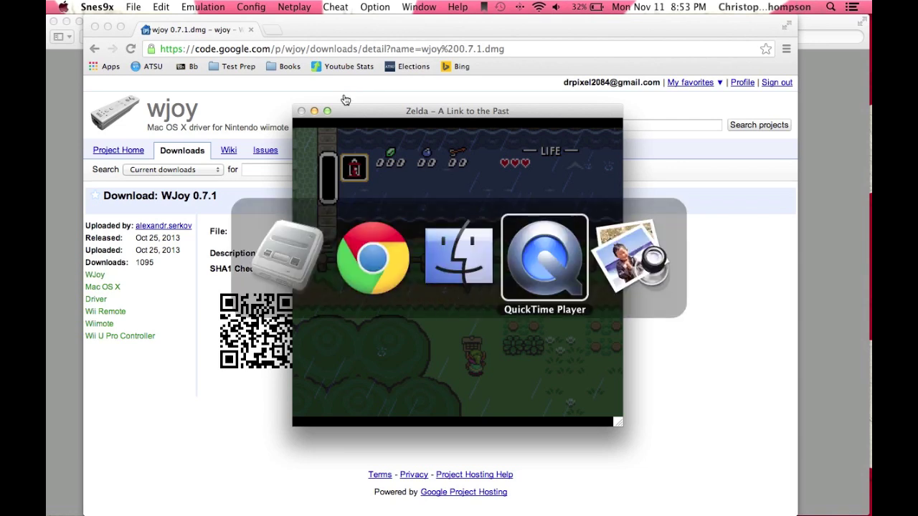
key("Tab")
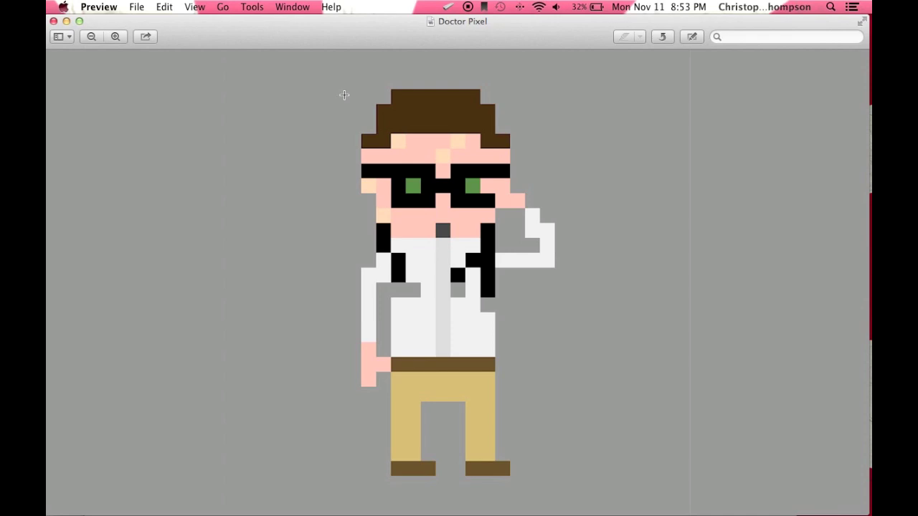